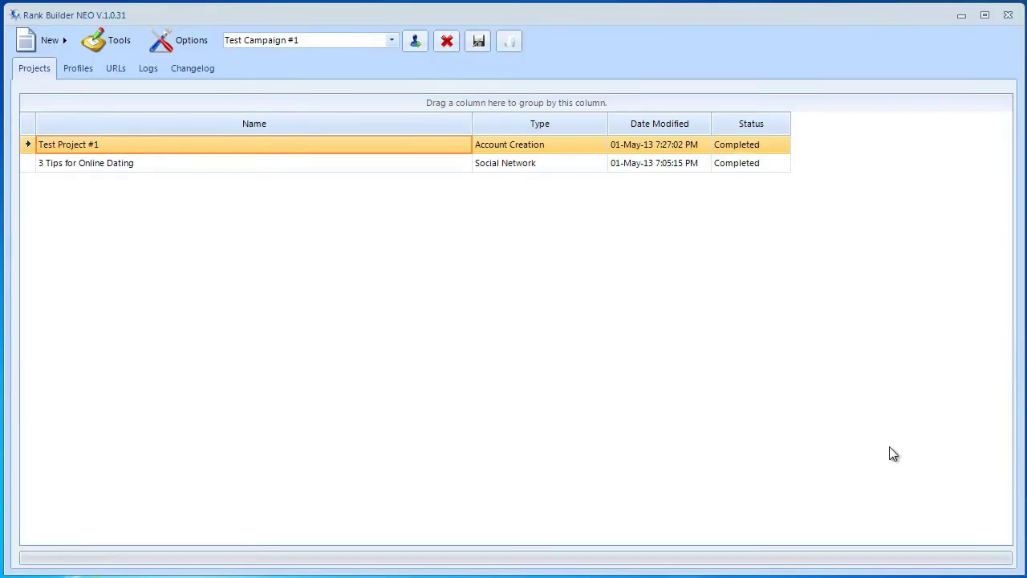
Step: Create a new URL list and name it "Online Dating Social Bookmarking"
click(115, 72)
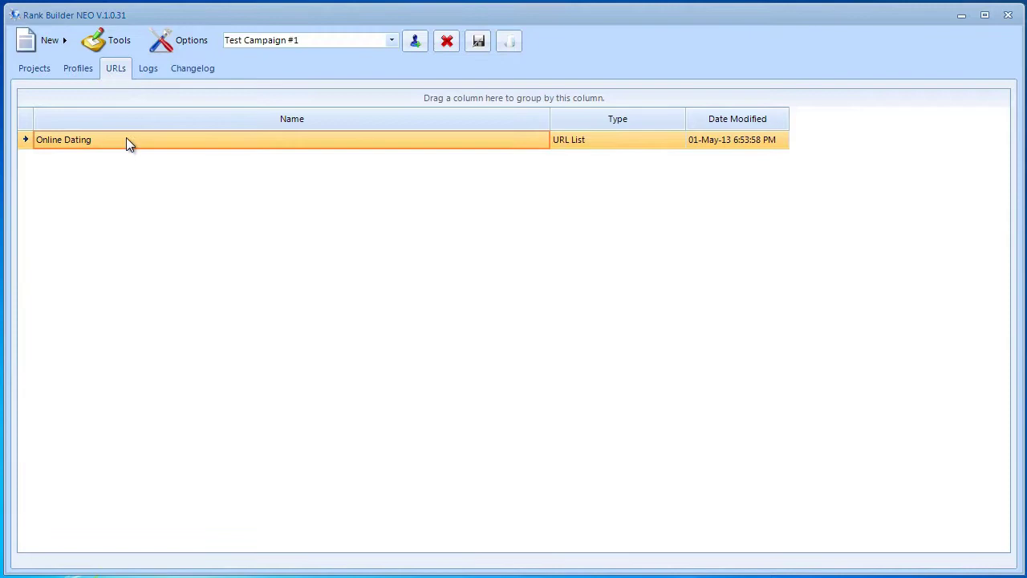
click(43, 42)
click(66, 149)
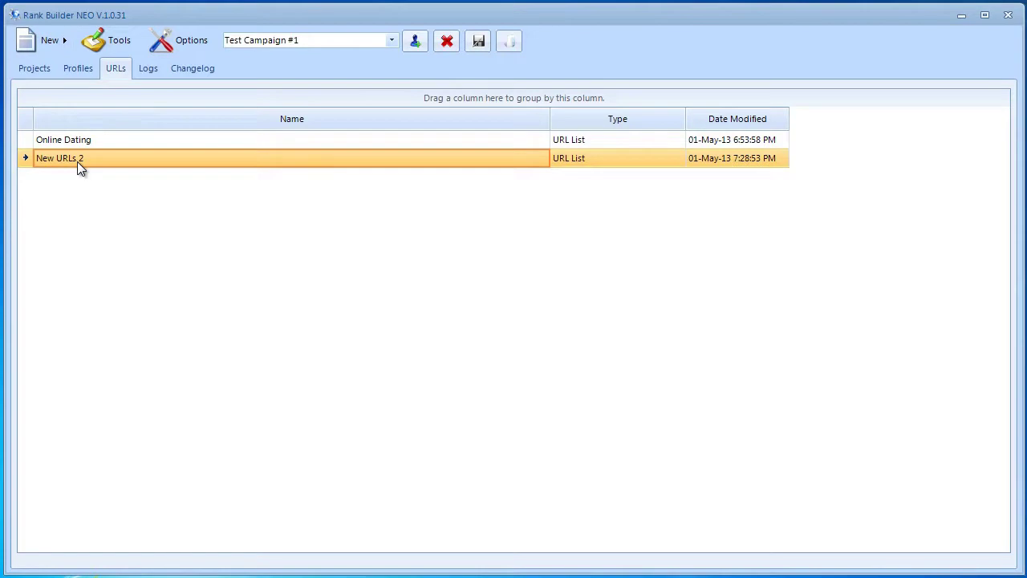
right_click(79, 162)
click(84, 170)
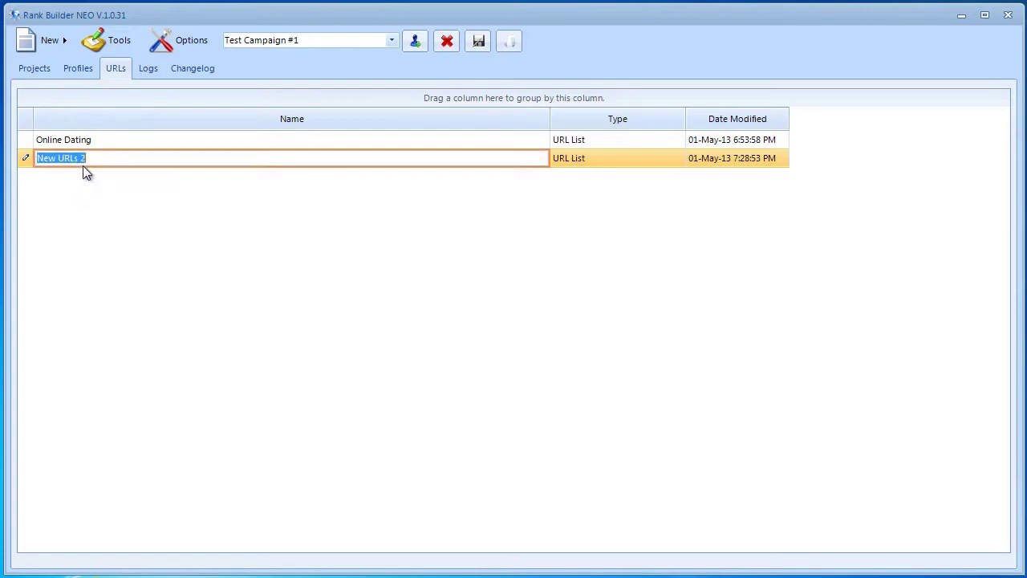
text(Online Dating Social Bookmarking)
key(Return)
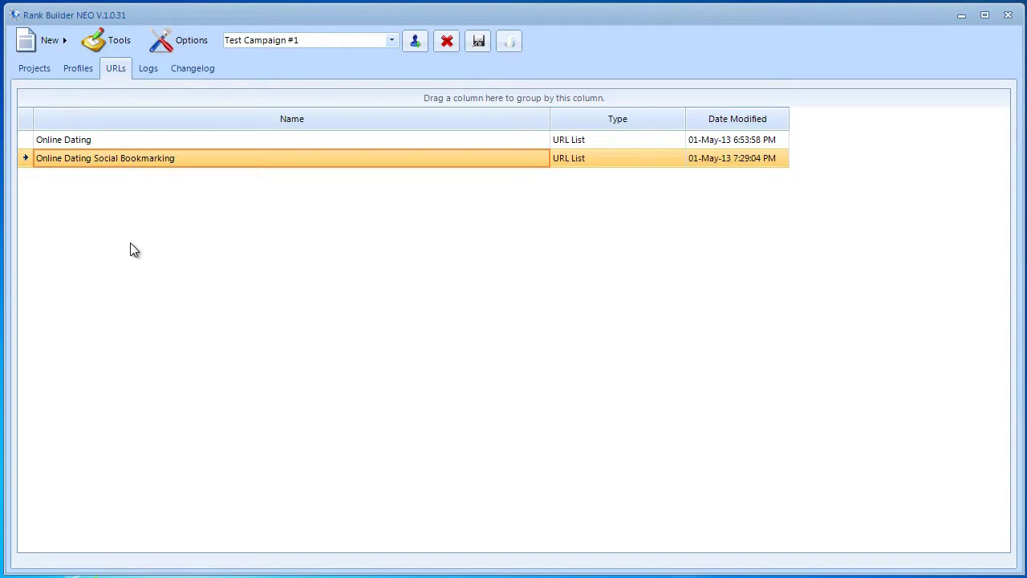
click(128, 141)
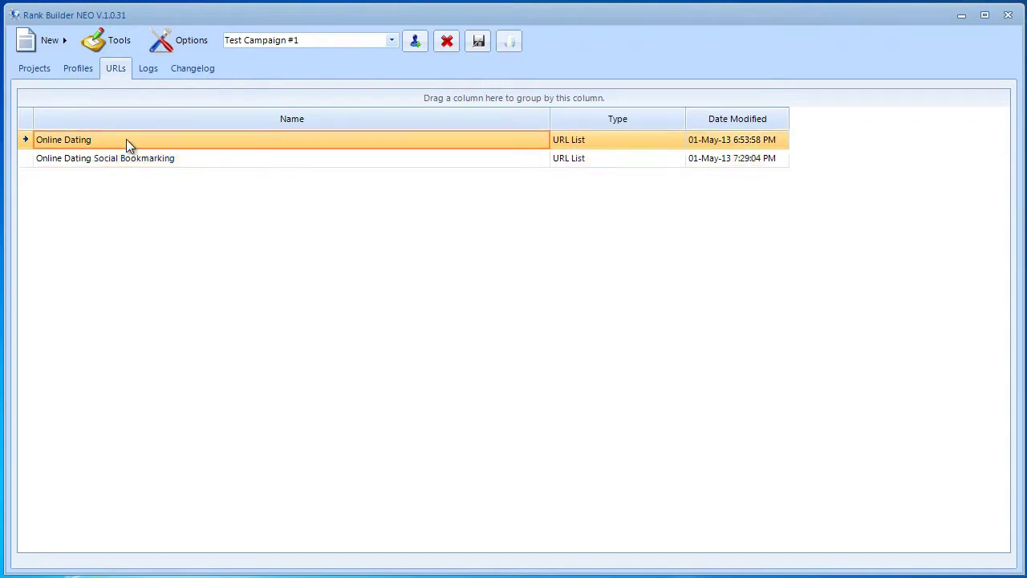
click(76, 70)
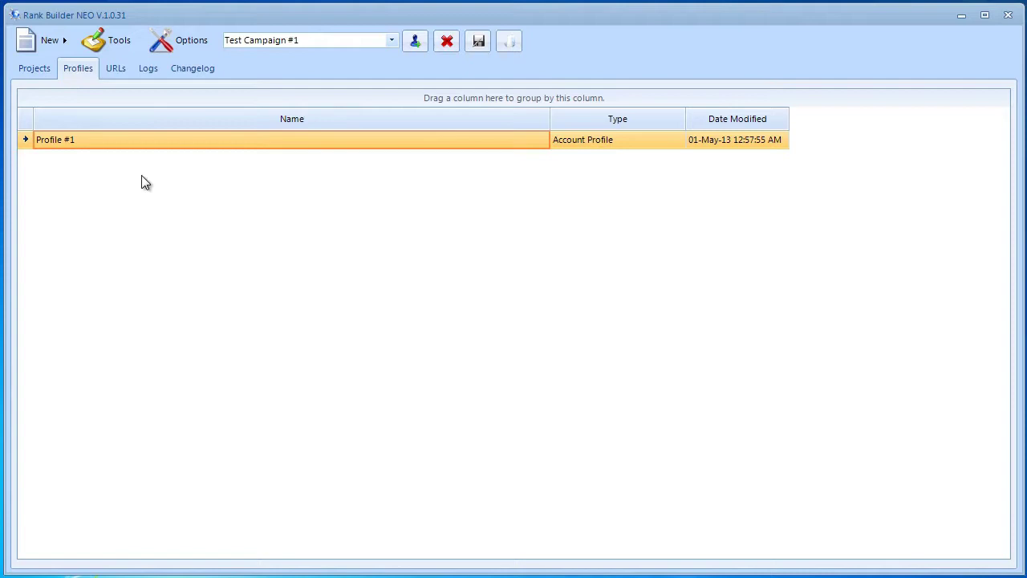
click(37, 51)
click(42, 64)
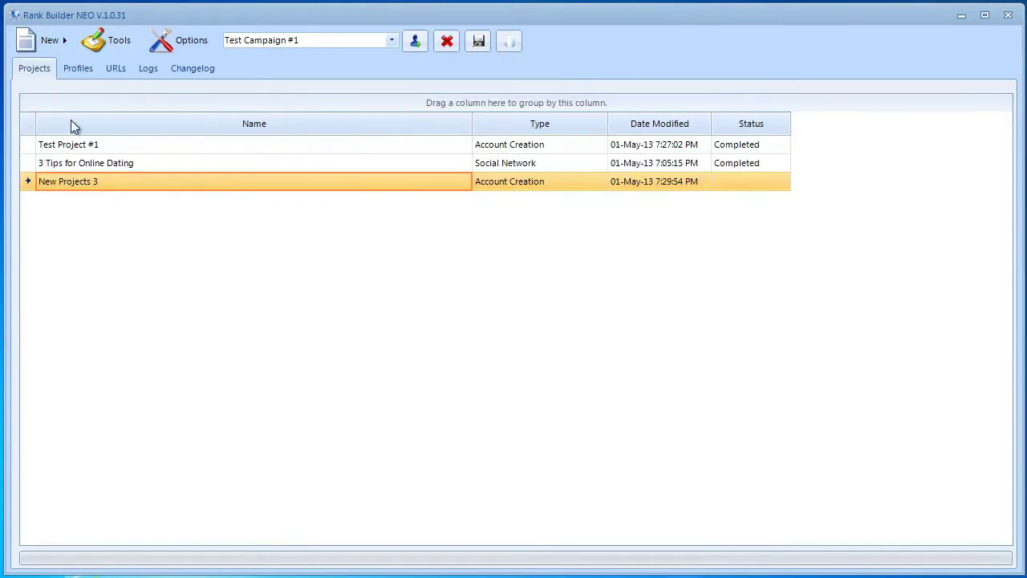
right_click(112, 196)
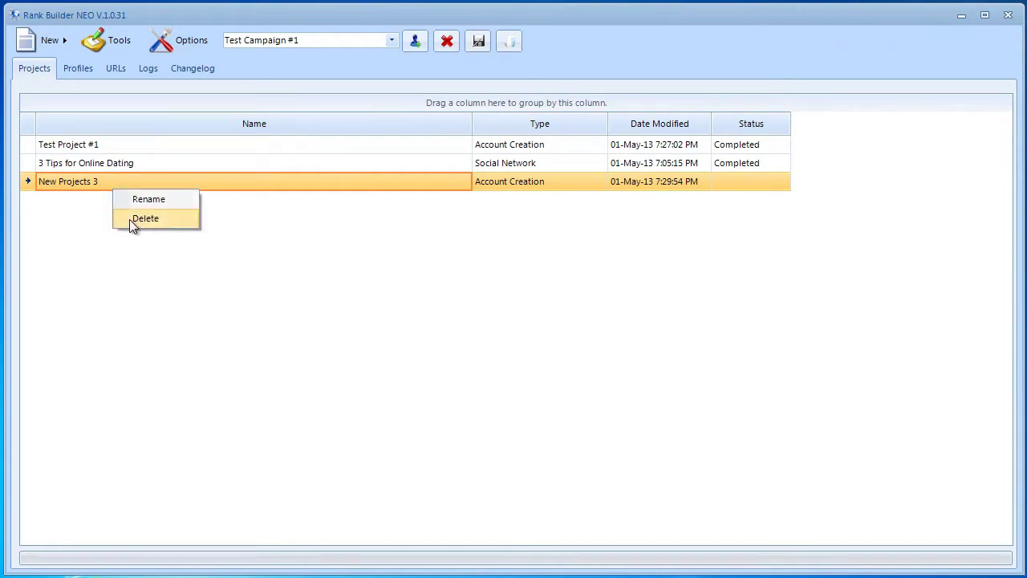
click(141, 218)
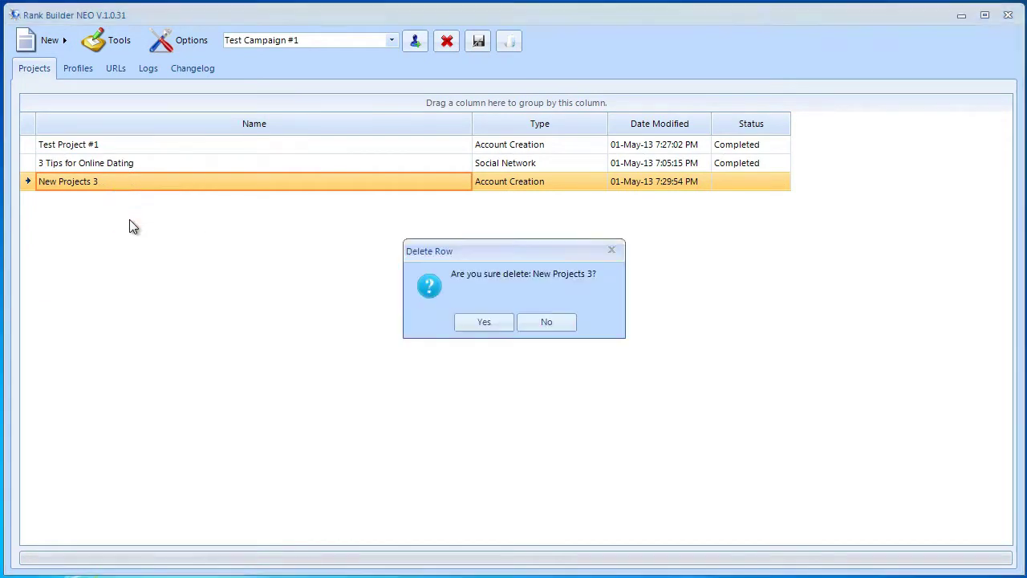
click(477, 321)
click(138, 145)
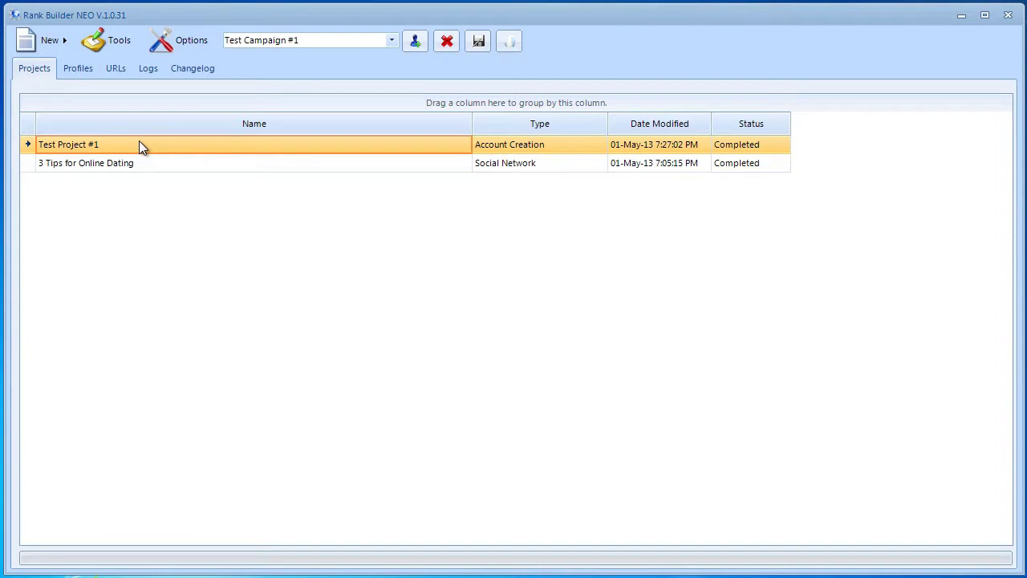
Step: Create a new Social Bookmark submission project and name it "Dating Online"
click(45, 47)
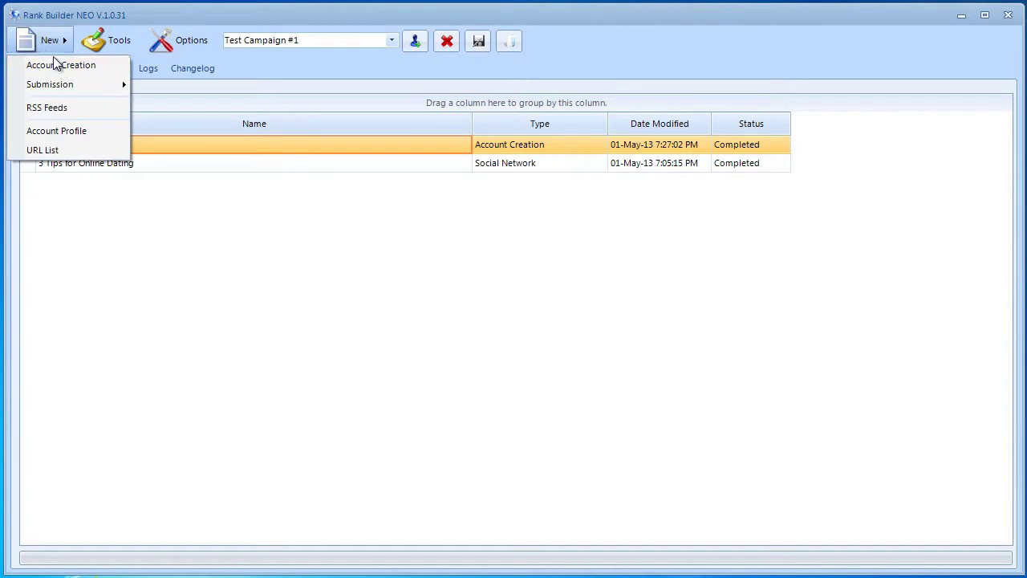
mouse_move(89, 84)
click(158, 104)
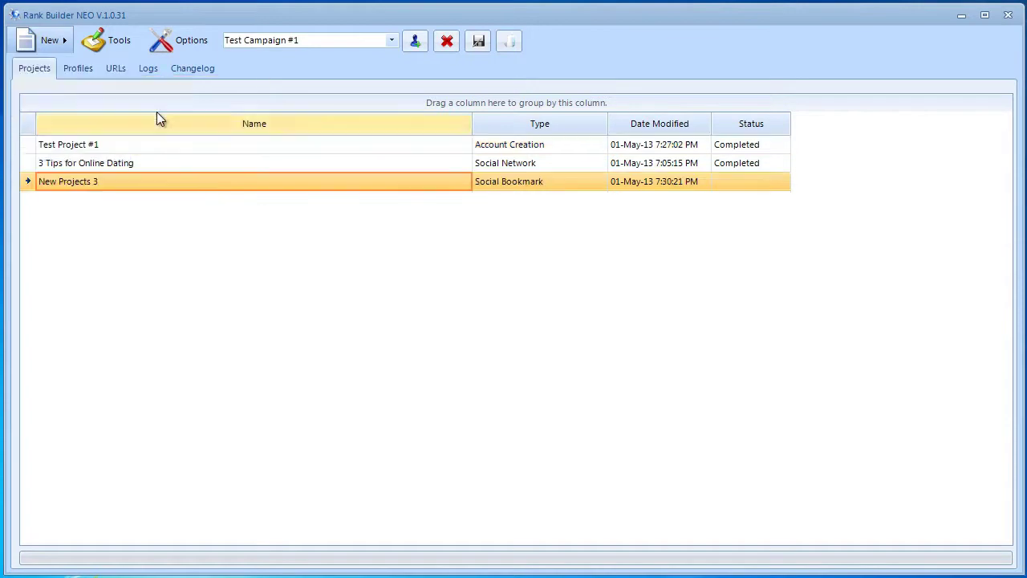
right_click(78, 187)
click(109, 191)
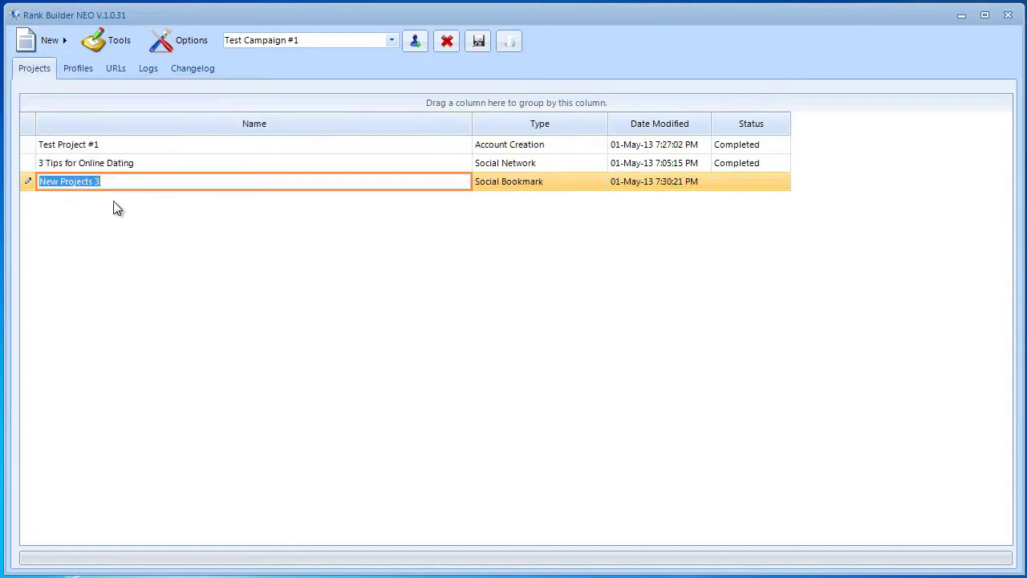
text(Dating Online)
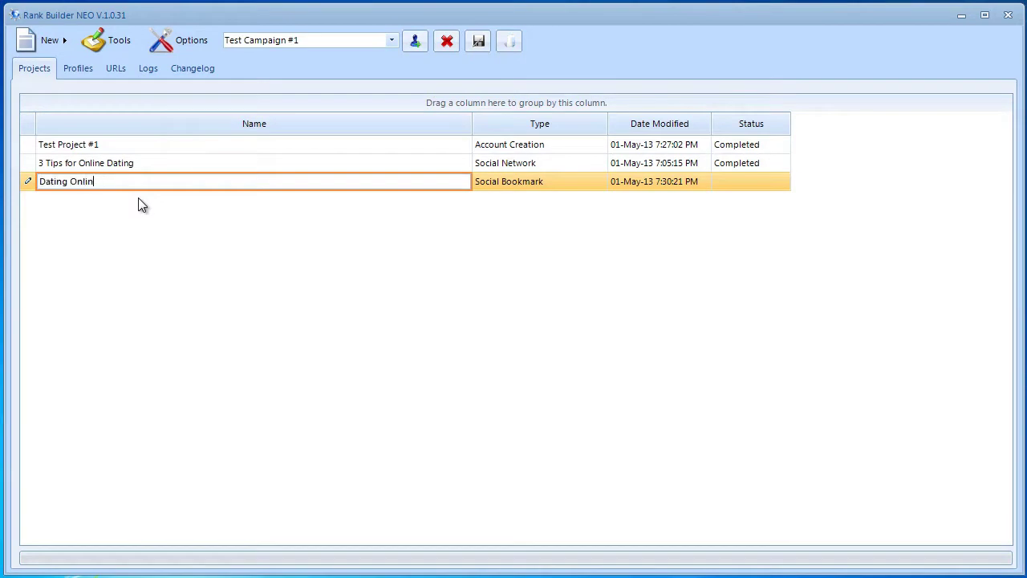
key(Return)
Step: Open the Dating Online project, with Profile #1 as its project profile and Online Dating Social Bookmarking as its project URL list
double_click(115, 187)
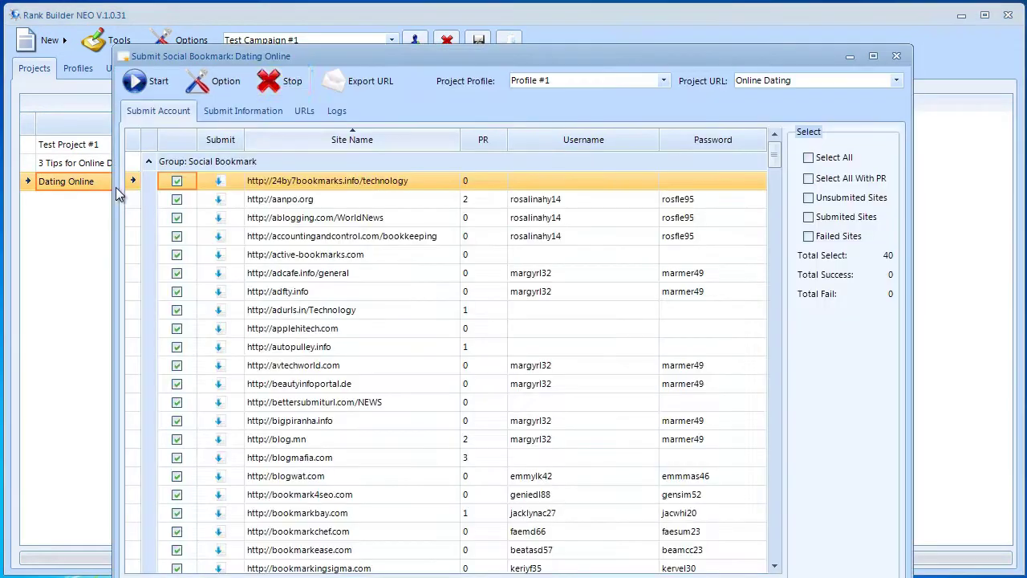
drag(486, 51, 476, 27)
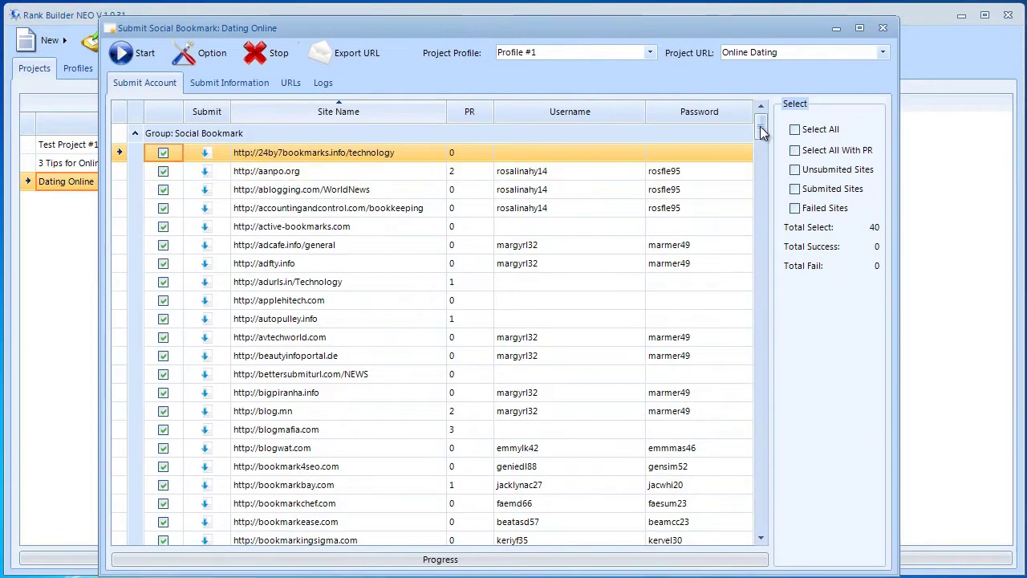
mouse_move(760, 126)
mouse_down()
mouse_move(760, 141)
mouse_move(757, 124)
mouse_up()
drag(757, 122, 754, 424)
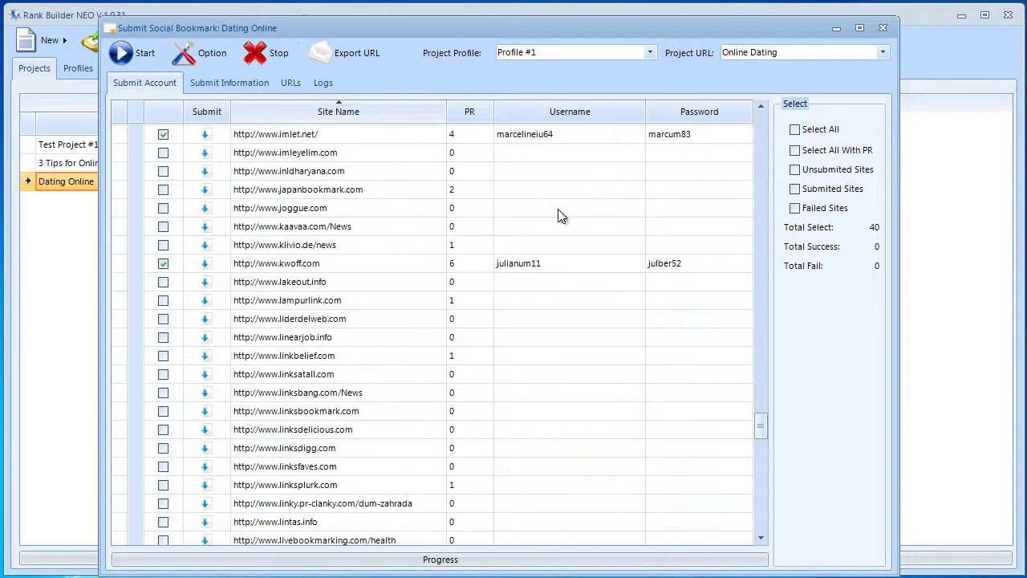
drag(762, 423, 750, 118)
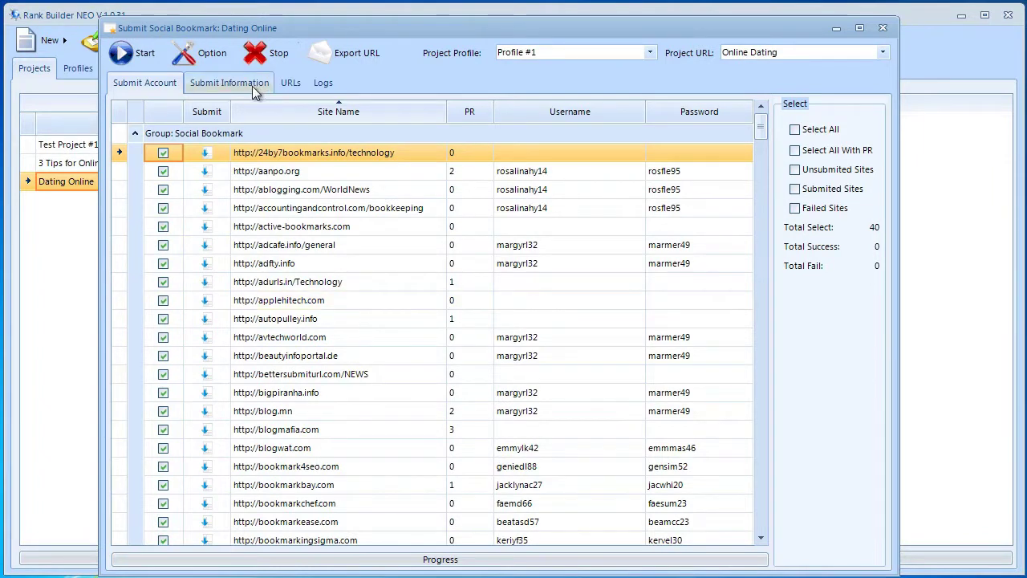
click(565, 53)
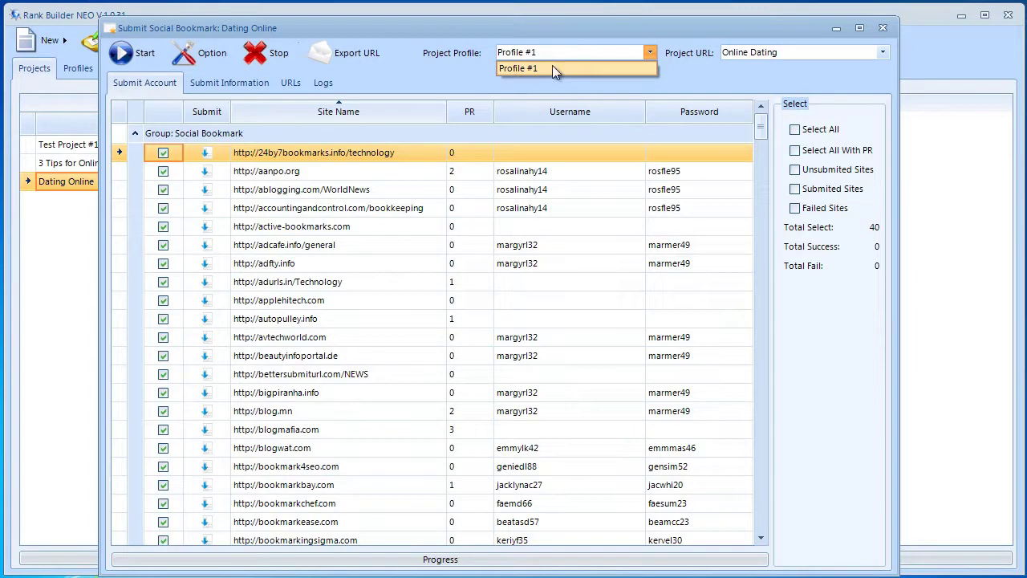
click(545, 69)
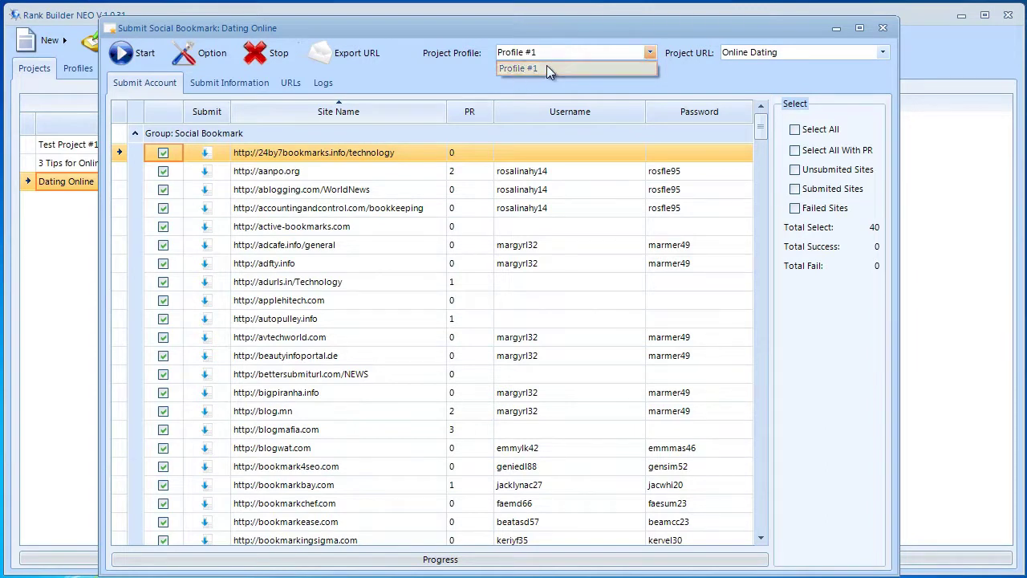
click(785, 51)
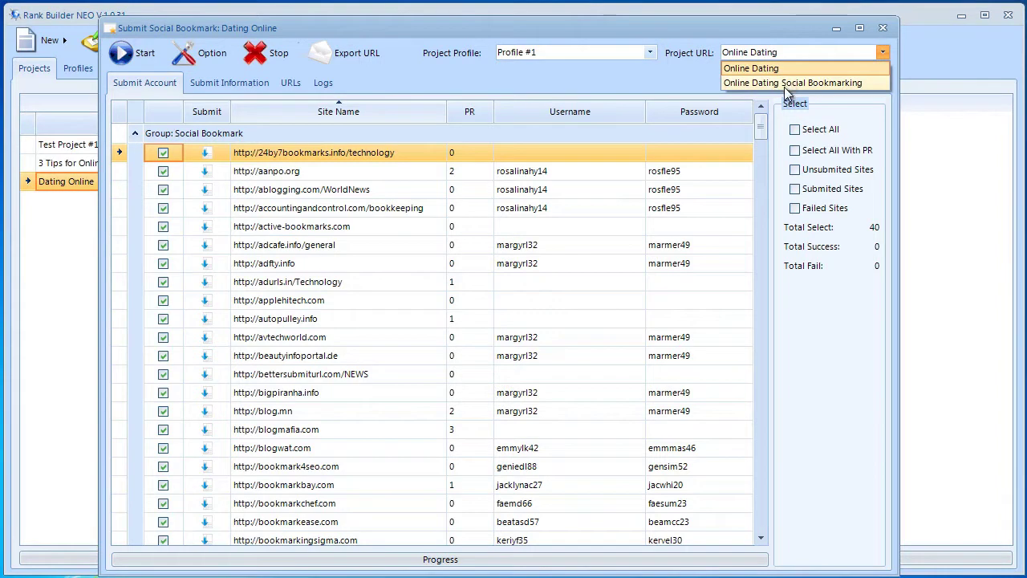
click(785, 84)
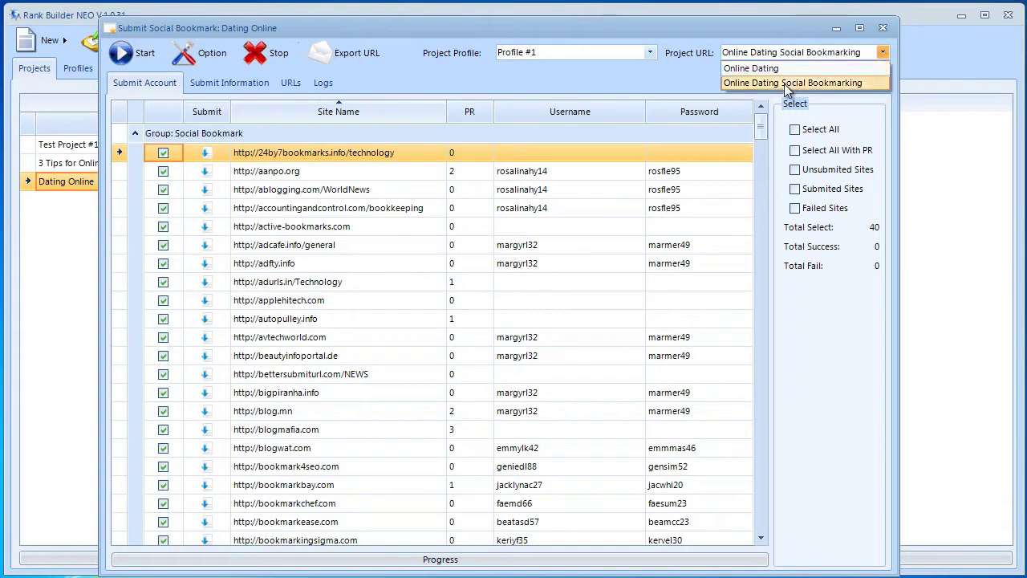
Step: Enter "{3 Tips|3 Techniques} for Attracting Women Online" as the article title in the submission information
click(222, 82)
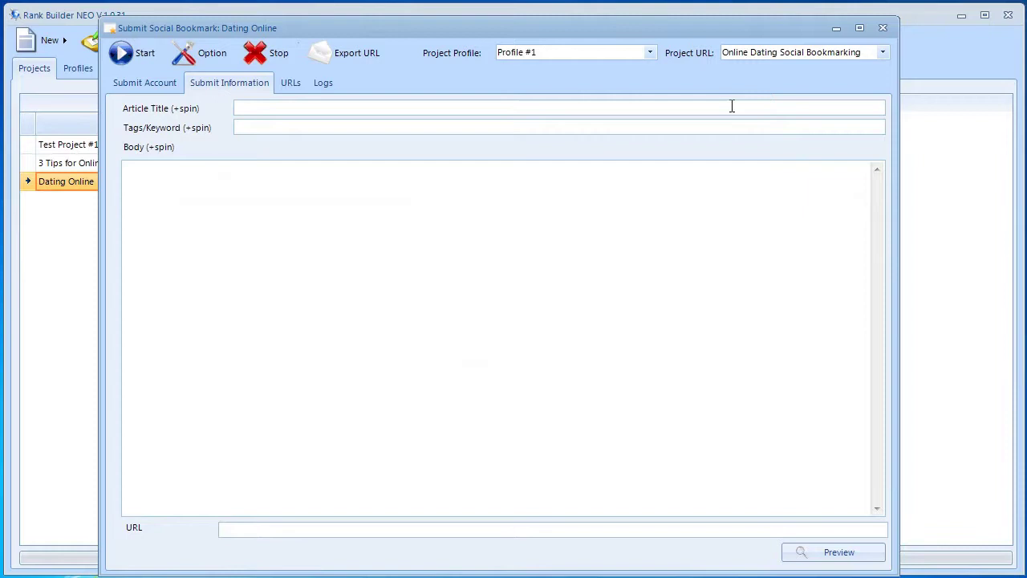
text({3 Tips|3 Techniques} )
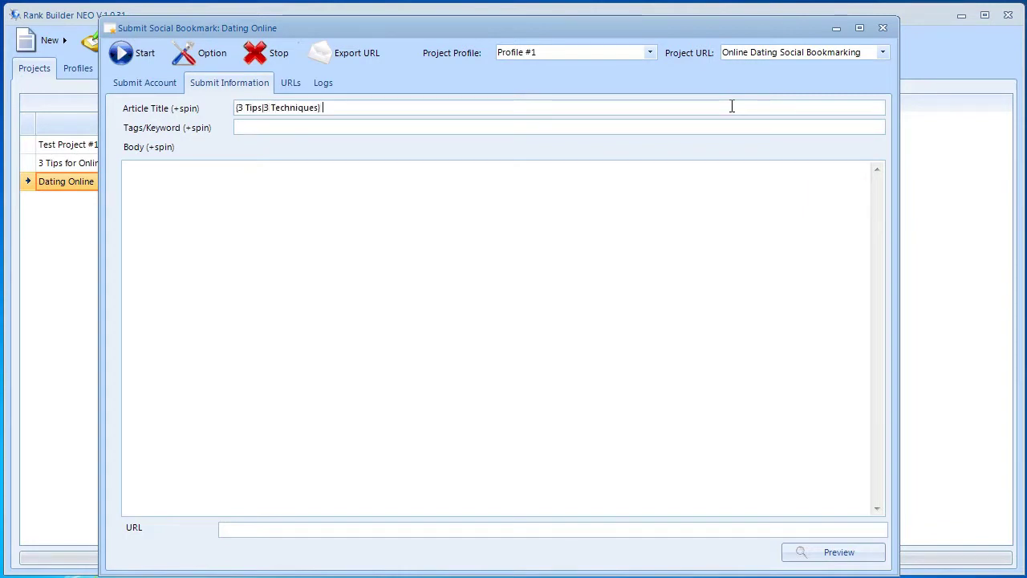
text(for Attracting Women Online)
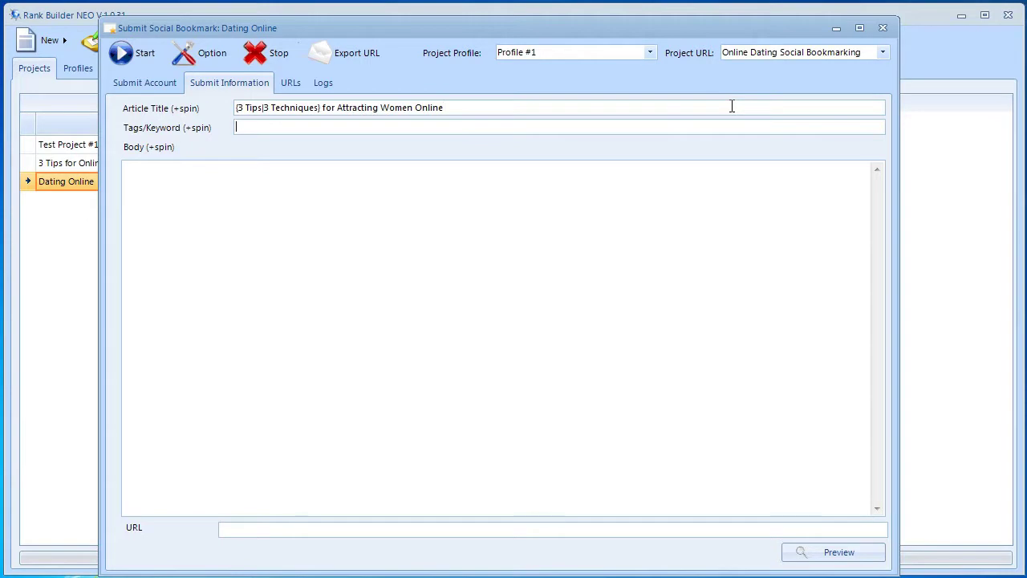
Step: Set the article's tags and keywords to "attract women online, meet women online, date {women|girls} online"
text(attrac)
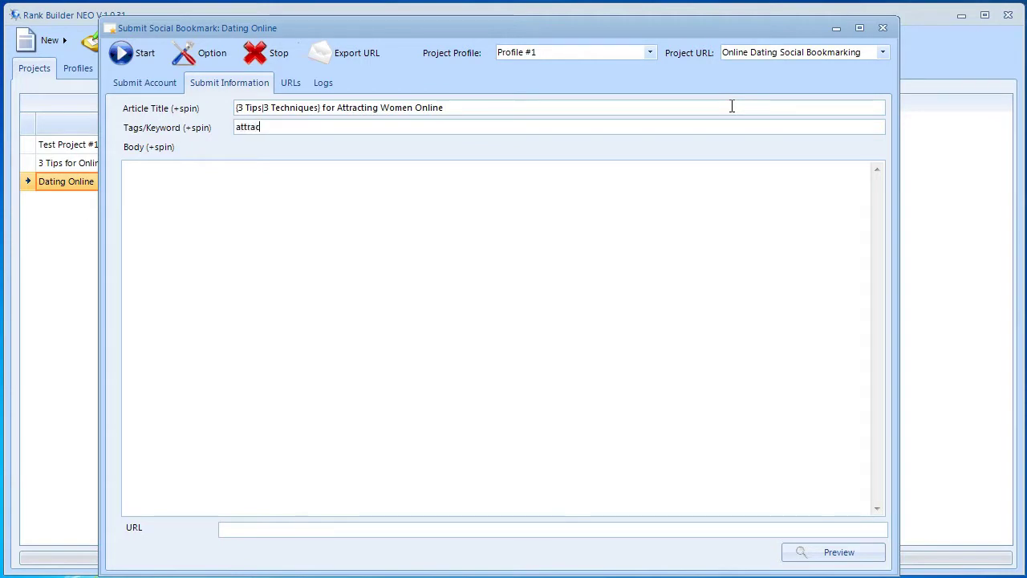
text(t women online, meet women online, date {)
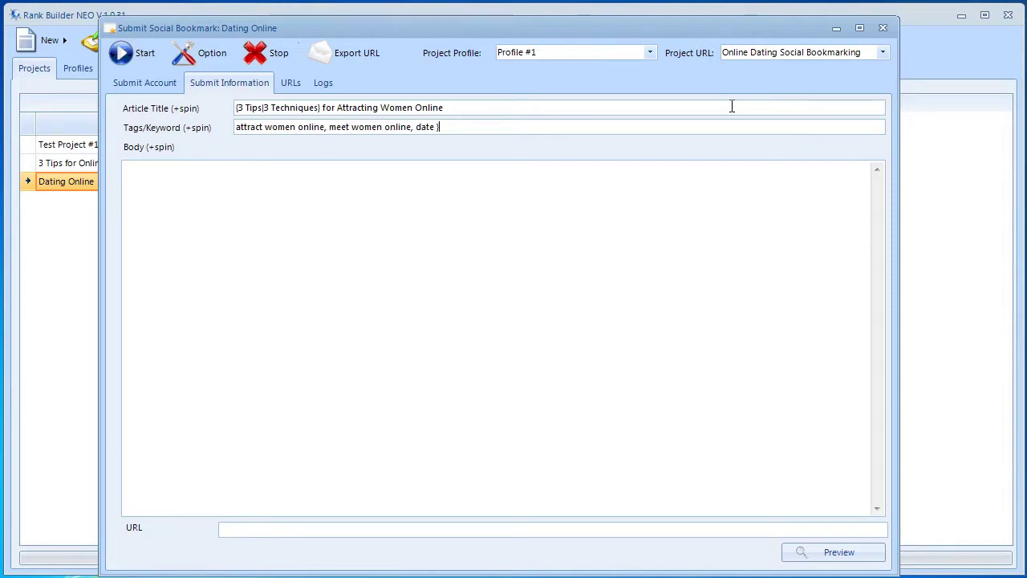
text(women|girls} online)
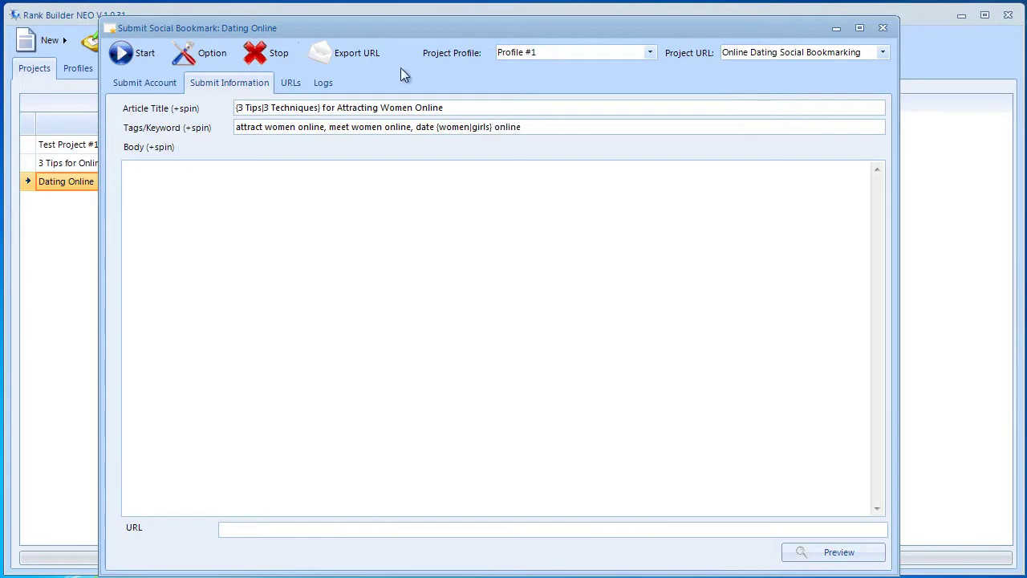
Step: Write a body paragraph on how hard it is for men to get attention on online dating sites, ending with advice on whom to emulate
click(259, 201)
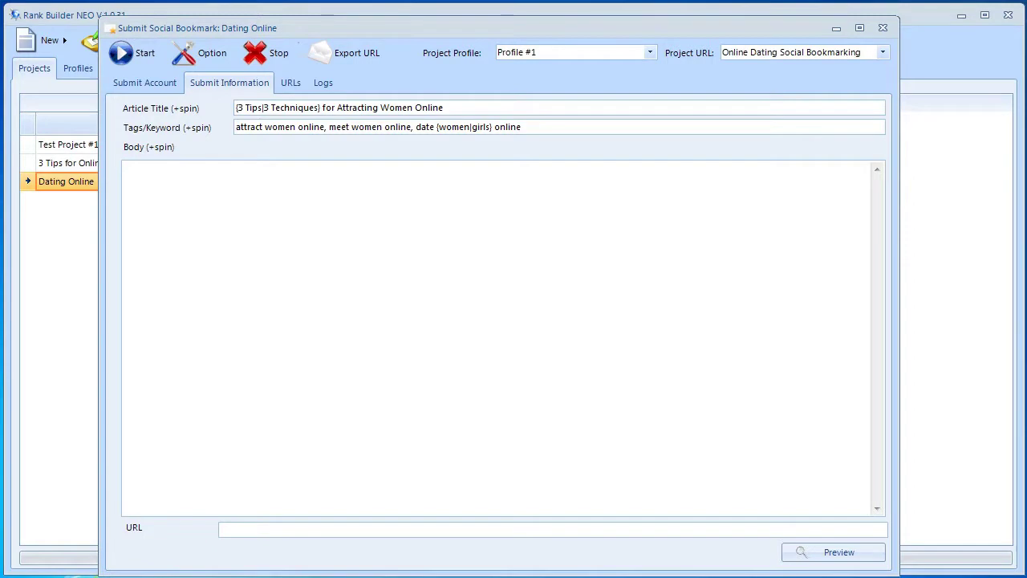
click(809, 243)
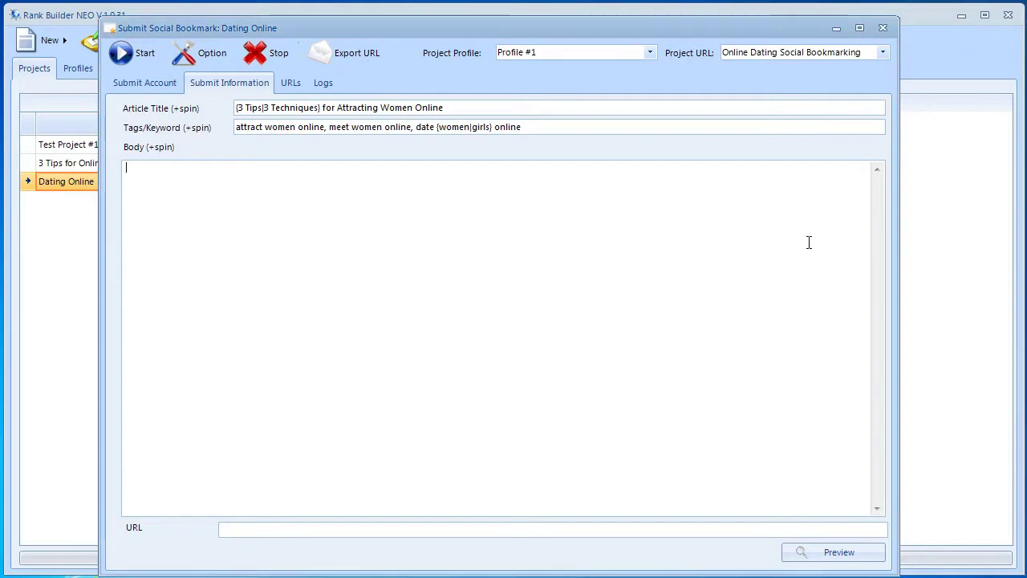
text(It can be hard to get attention on online dating sites. There are usually many more guys on these kinds of sites than there are women. And usually, that means that you are going to get lost in the shuffle and that doesn't bode too well if you want to have a good chance at attracting a woman. However, you do know that there are some men who DO attract attention online and those are the guys you should try to emulate)
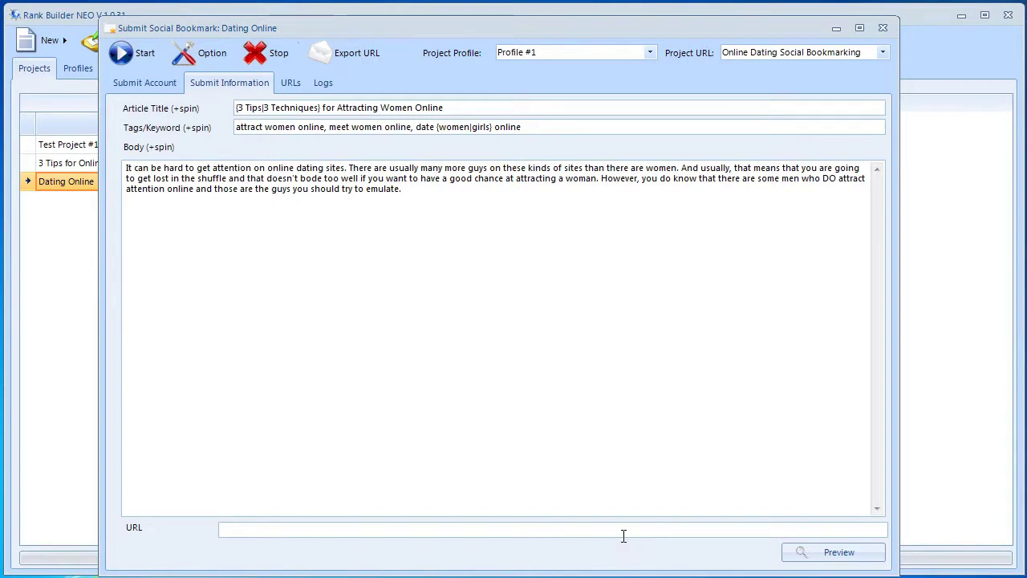
click(624, 535)
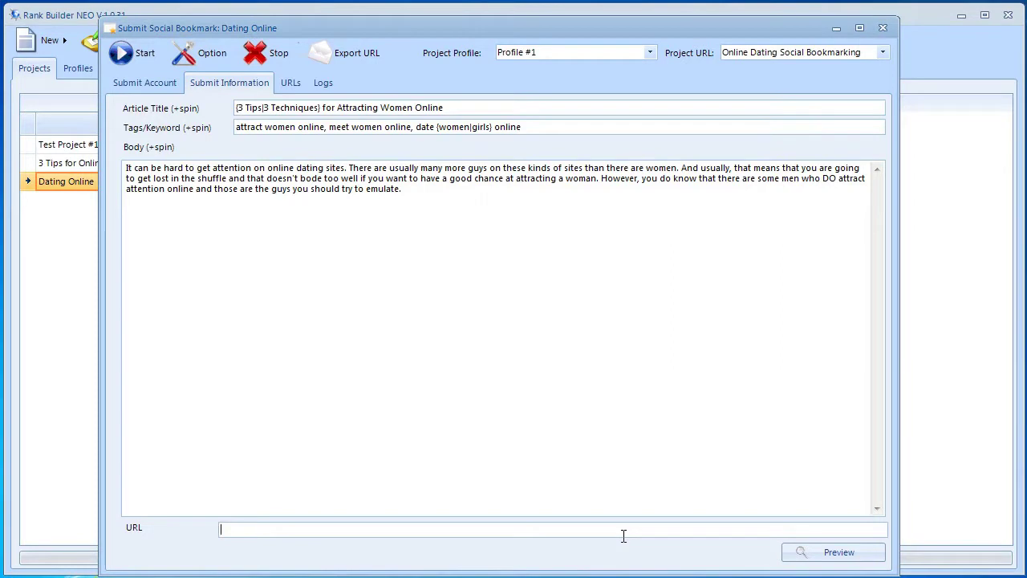
text(http://google.com/)
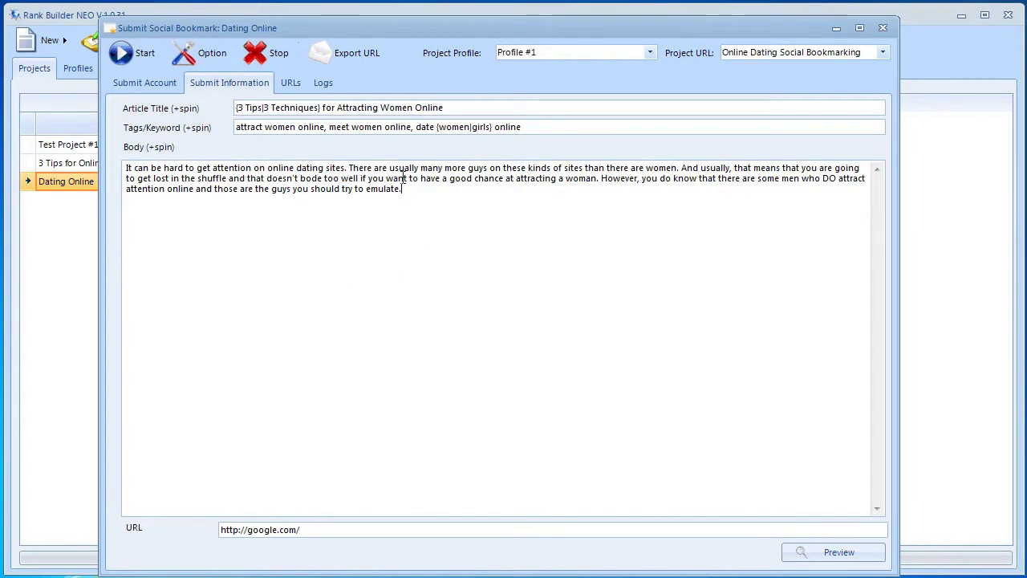
click(368, 532)
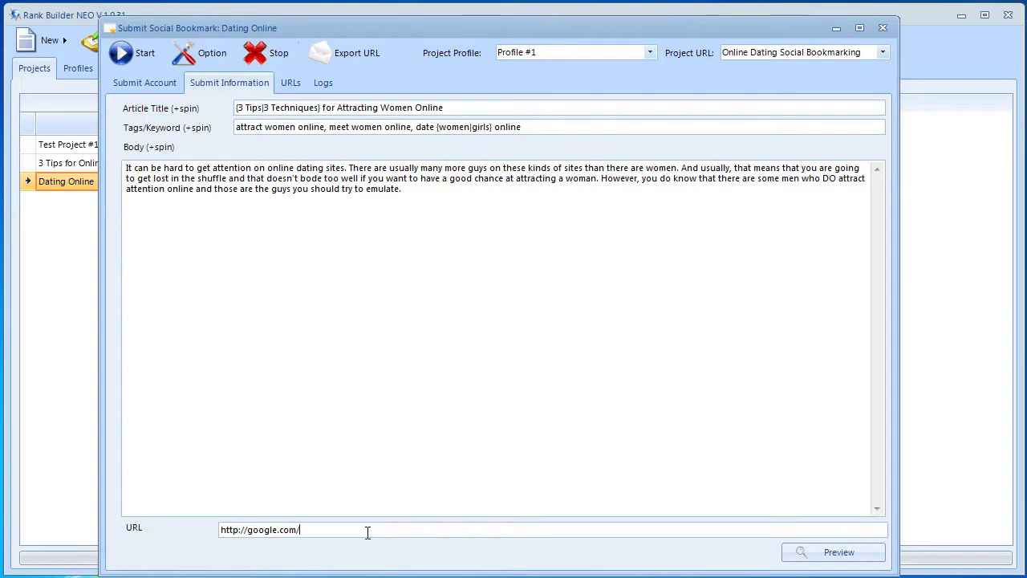
Step: Preview the spun article and start submitting it to the selected social bookmark sites
click(828, 553)
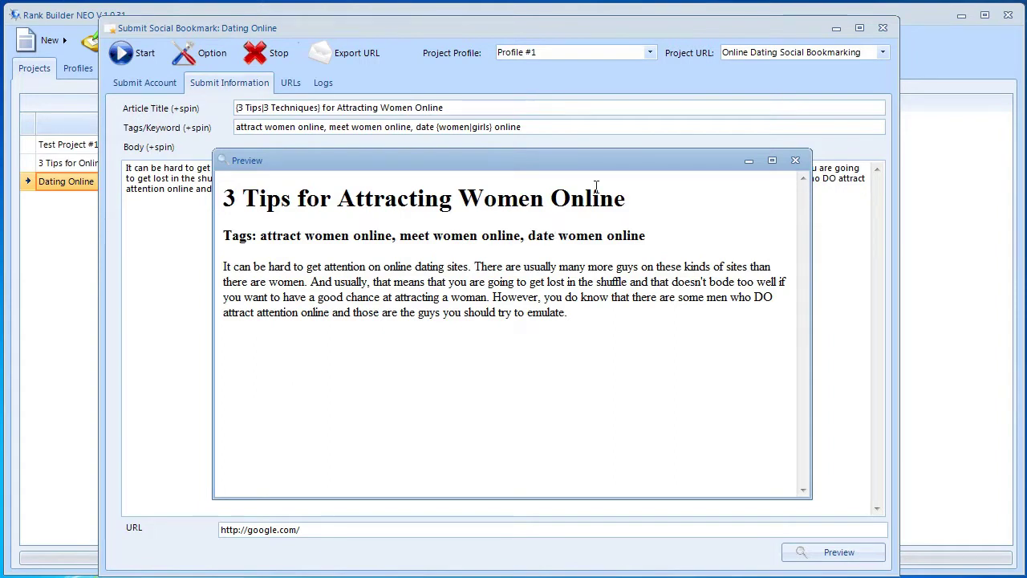
click(796, 161)
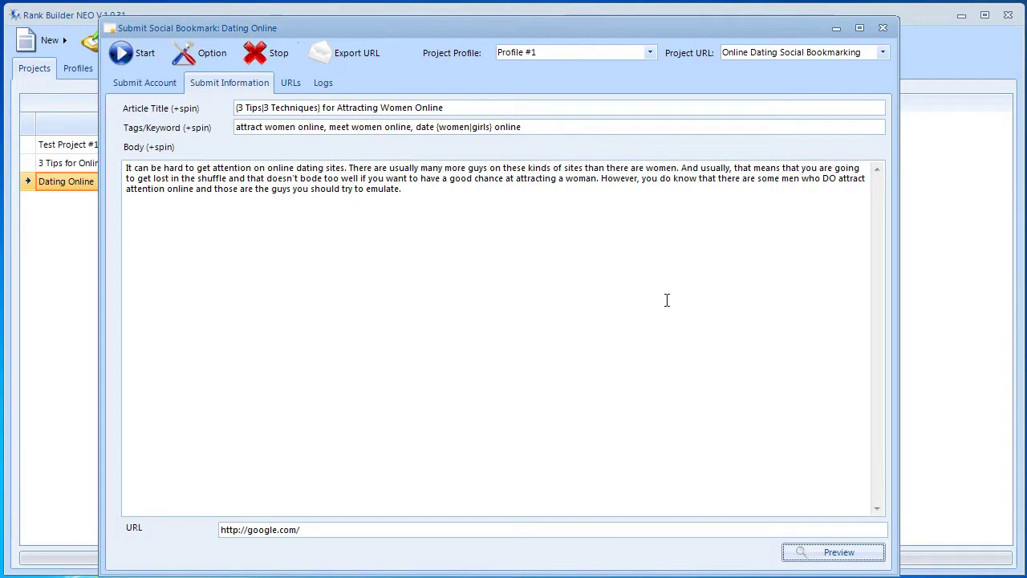
click(153, 80)
click(142, 55)
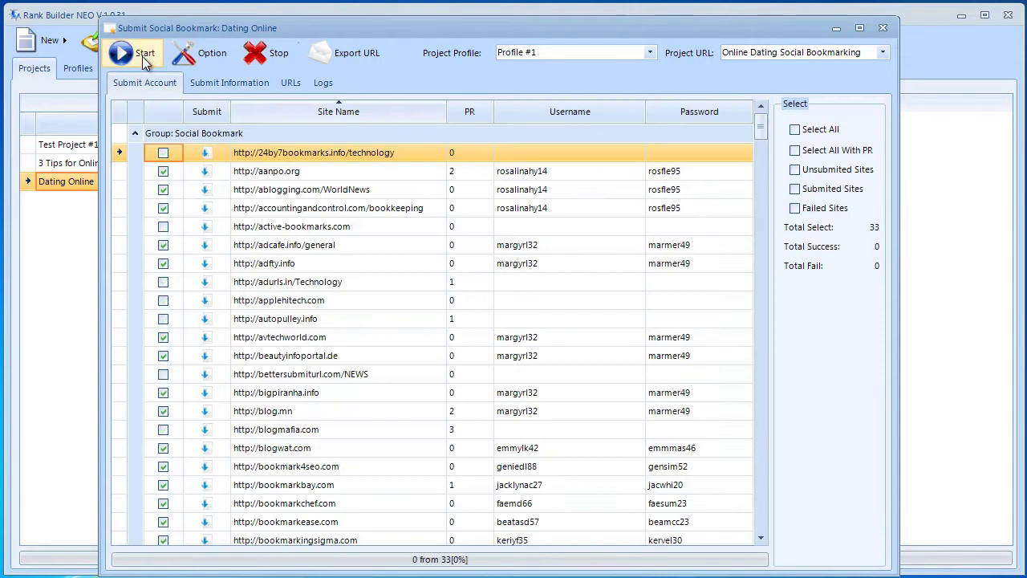